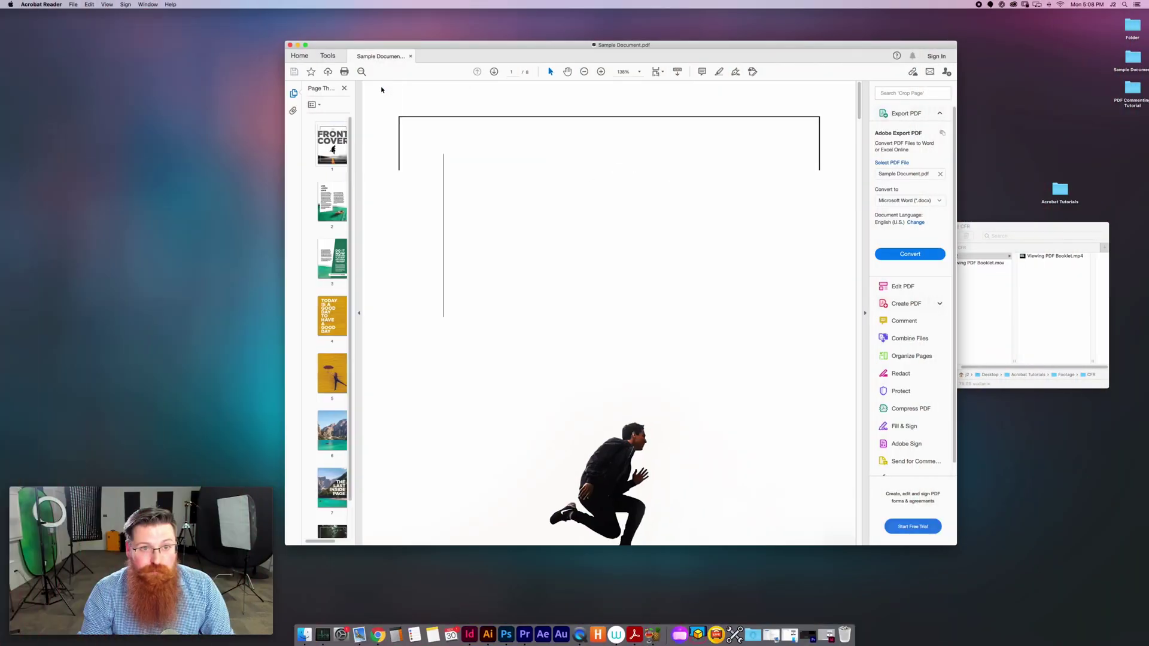
# Collapse and restore the navigation pane and page thumbnails, then move the window aside.
pyautogui.click(383, 88)
pyautogui.click(305, 313)
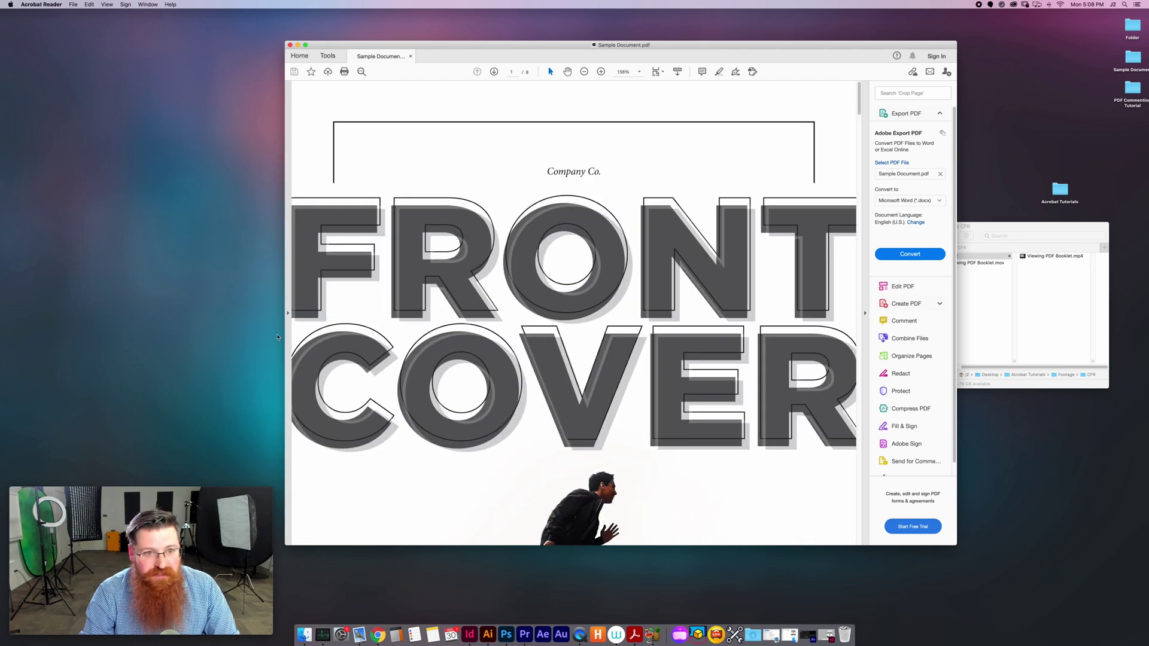
pyautogui.click(288, 313)
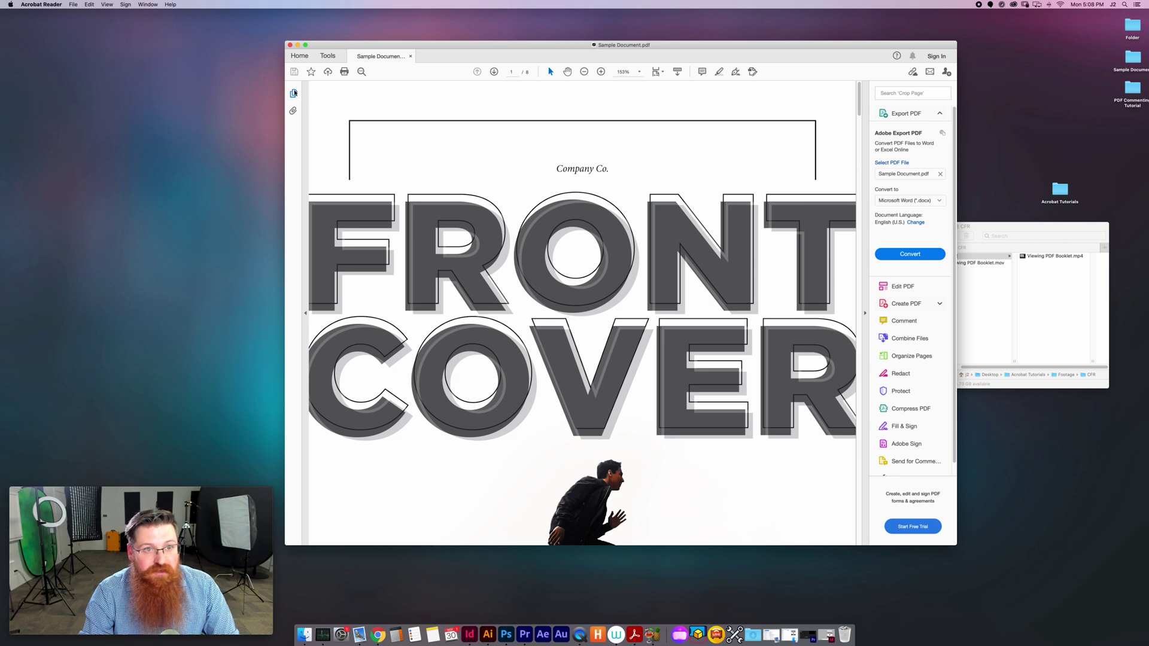
pyautogui.click(294, 93)
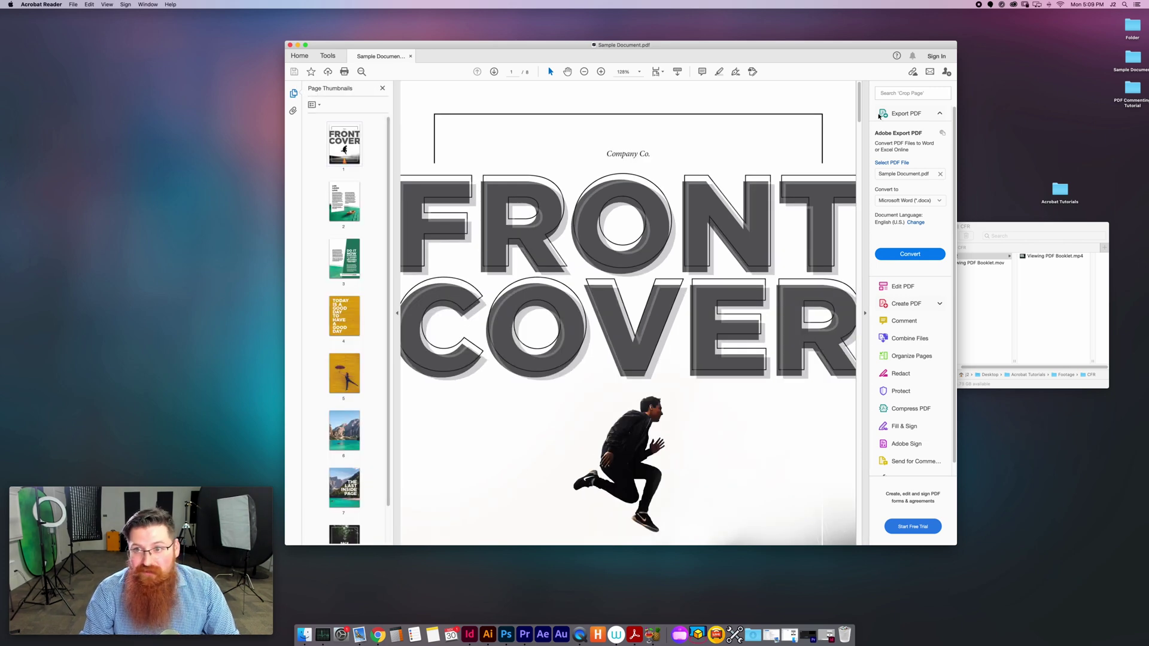
pyautogui.scroll(-1, 860, 119)
pyautogui.moveTo(859, 118); pyautogui.dragTo(844, 383)
pyautogui.moveTo(780, 12); pyautogui.dragTo(782, 3)
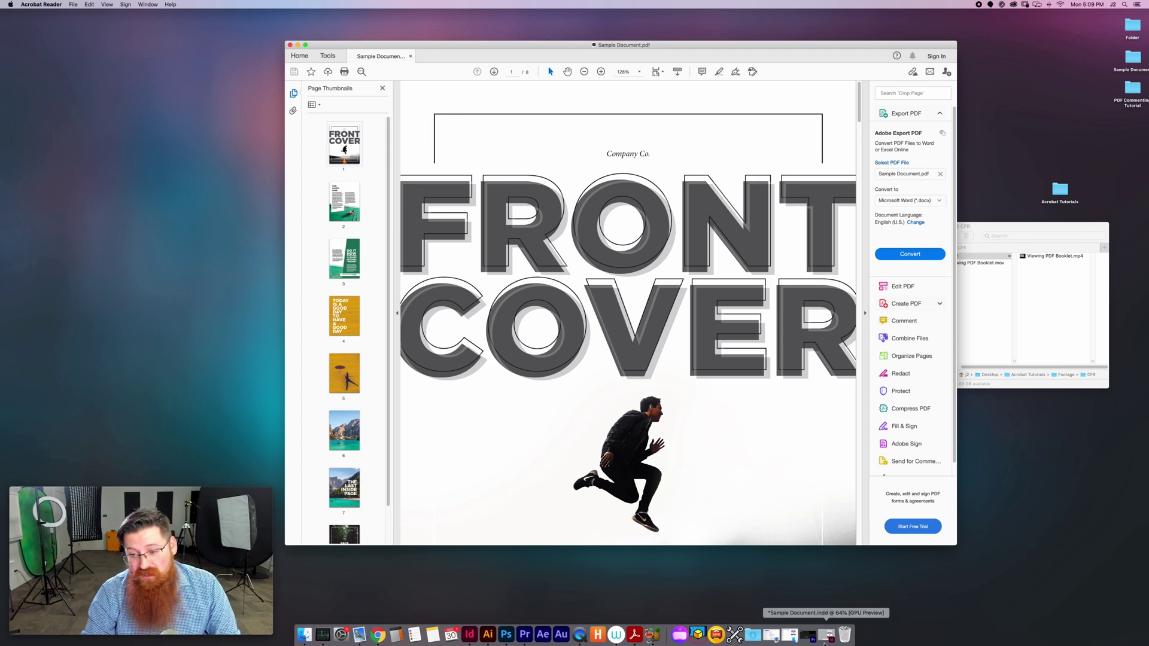
# Return to Sample Document.indd in InDesign and scroll back up to its front cover.
pyautogui.click(826, 638)
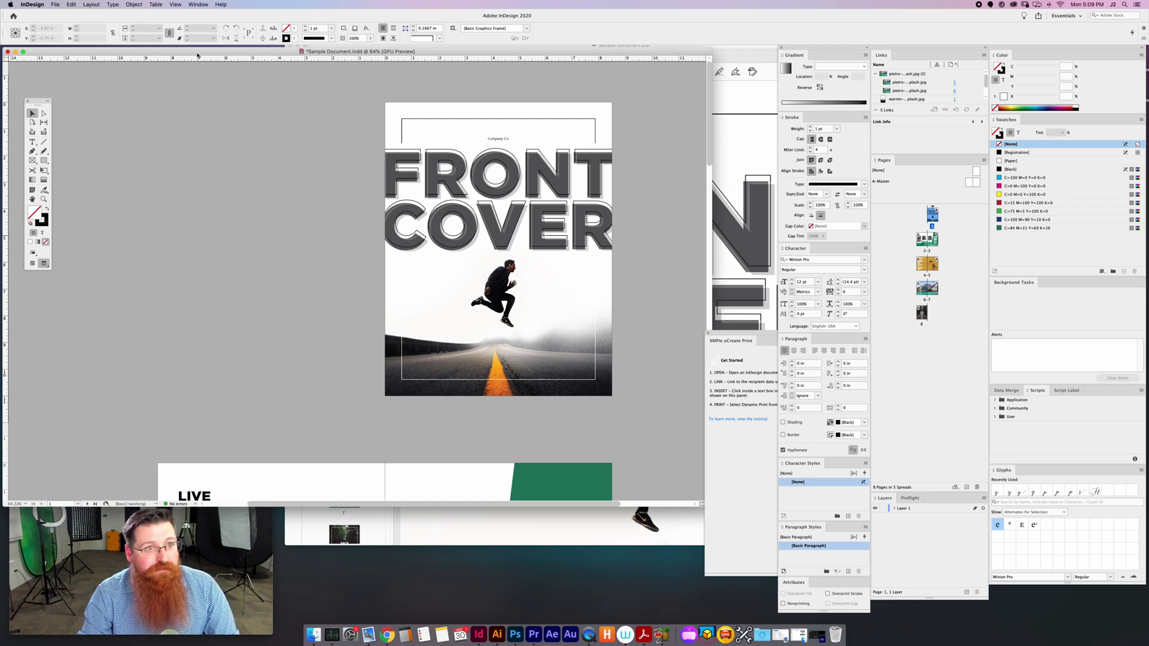
pyautogui.scroll(-8, 675, 198)
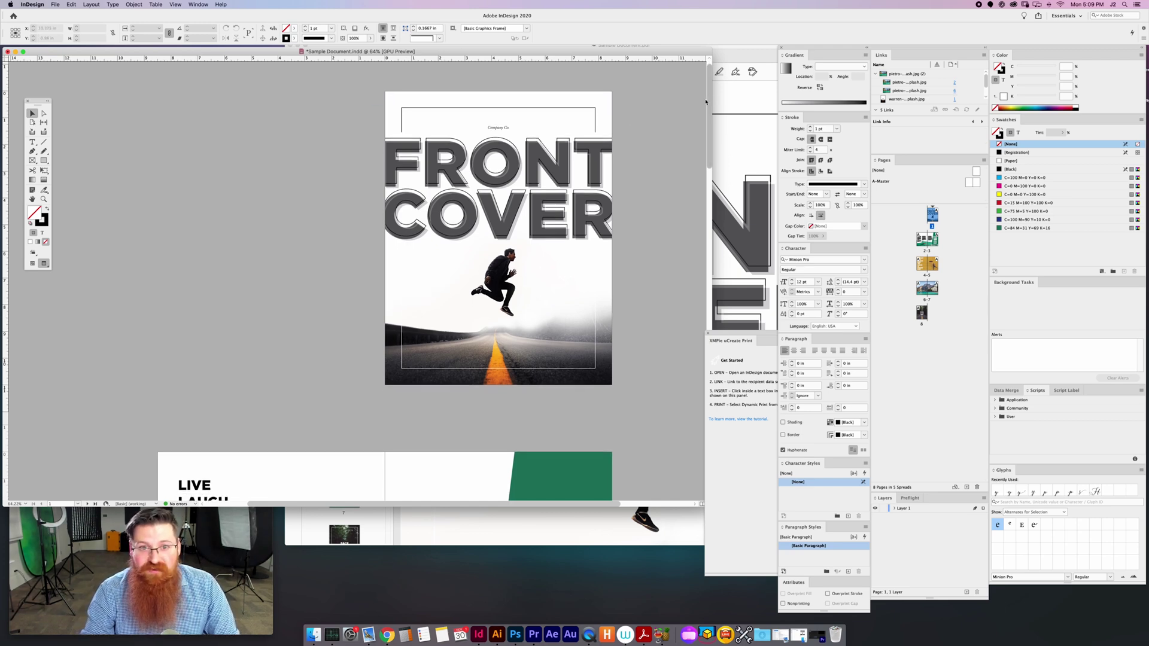
pyautogui.scroll(-5, 675, 199)
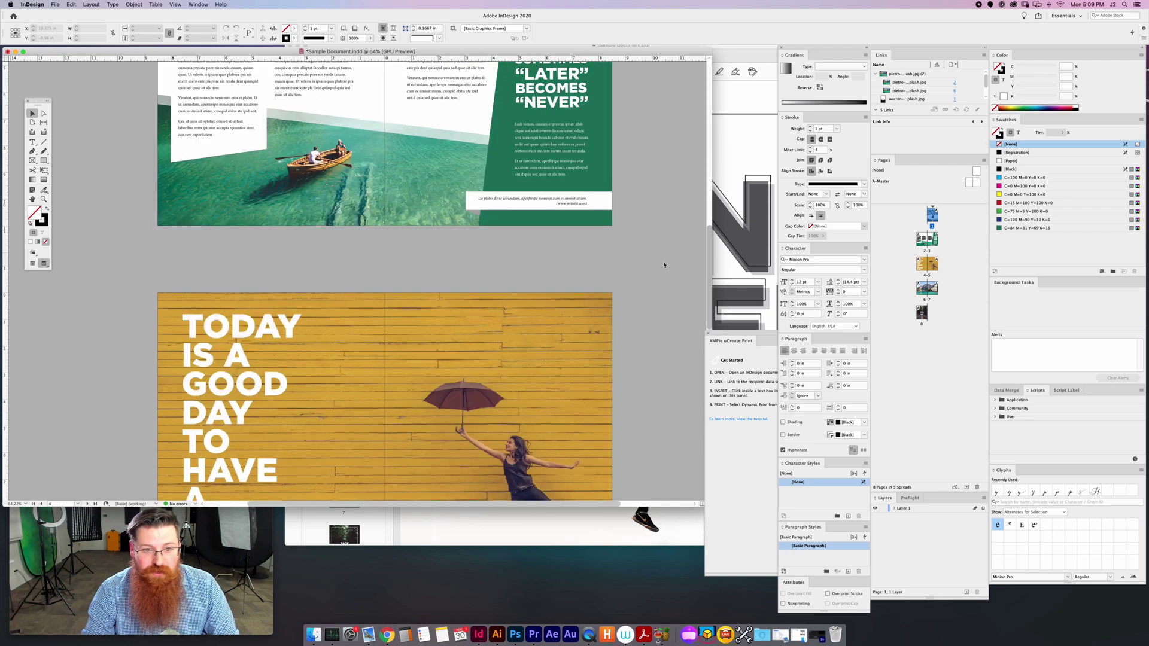
pyautogui.scroll(10, 665, 264)
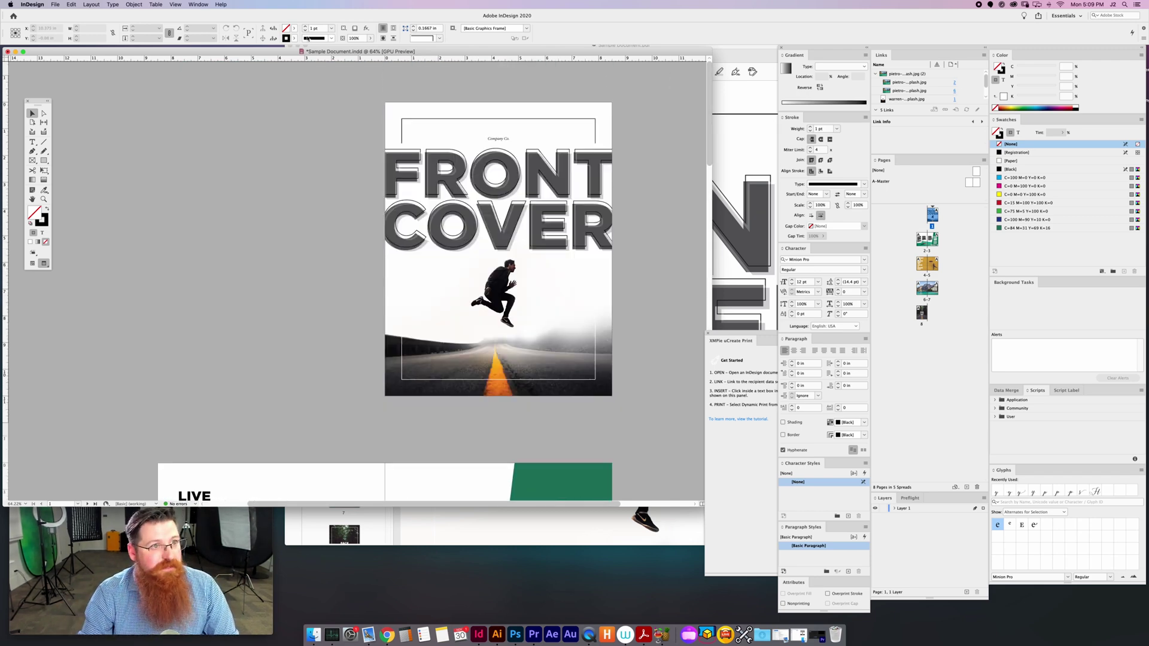
# Export the layout as 'Sample Document BOOKLET', keeping the High Quality Print preset.
pyautogui.click(55, 5)
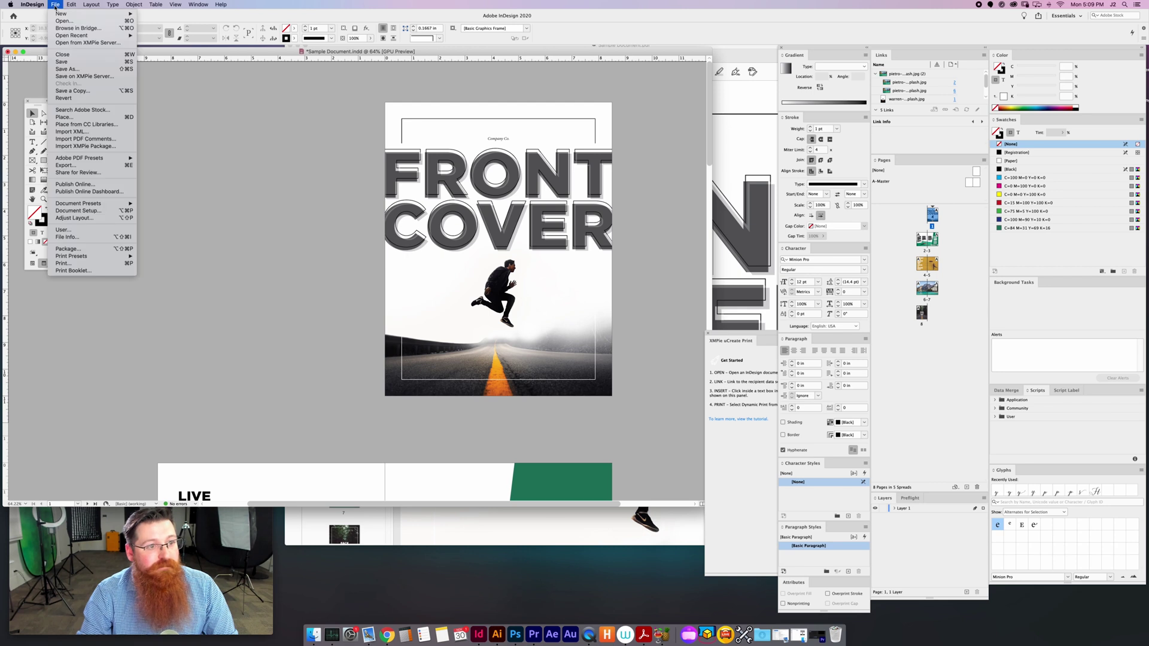
pyautogui.click(101, 166)
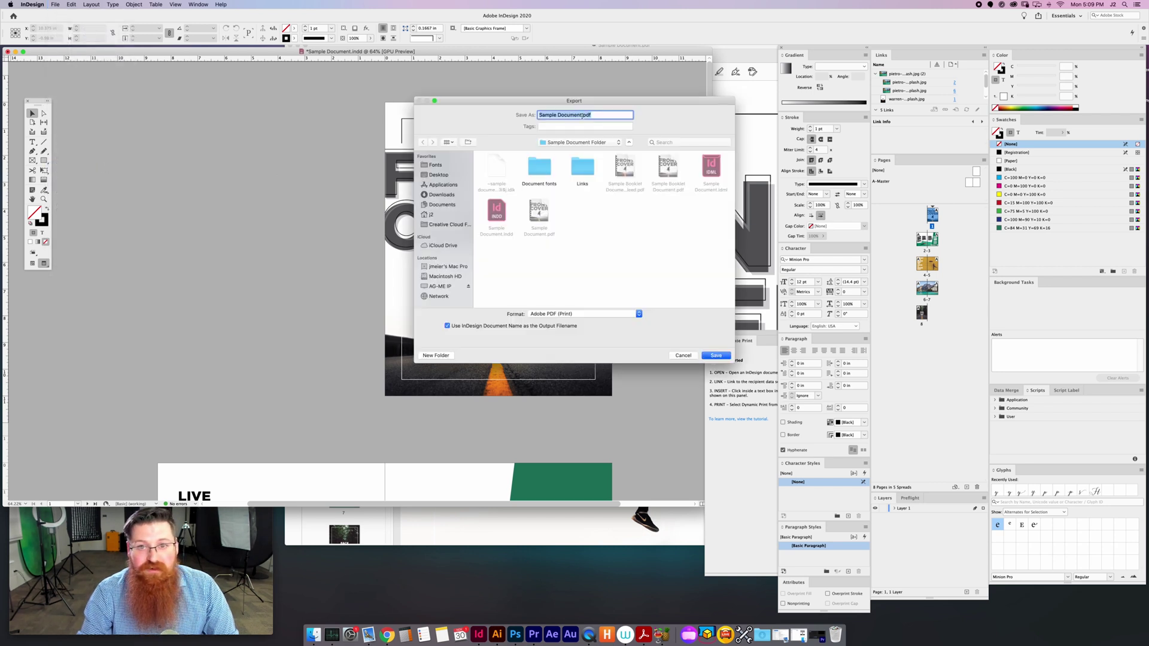
pyautogui.click(582, 115)
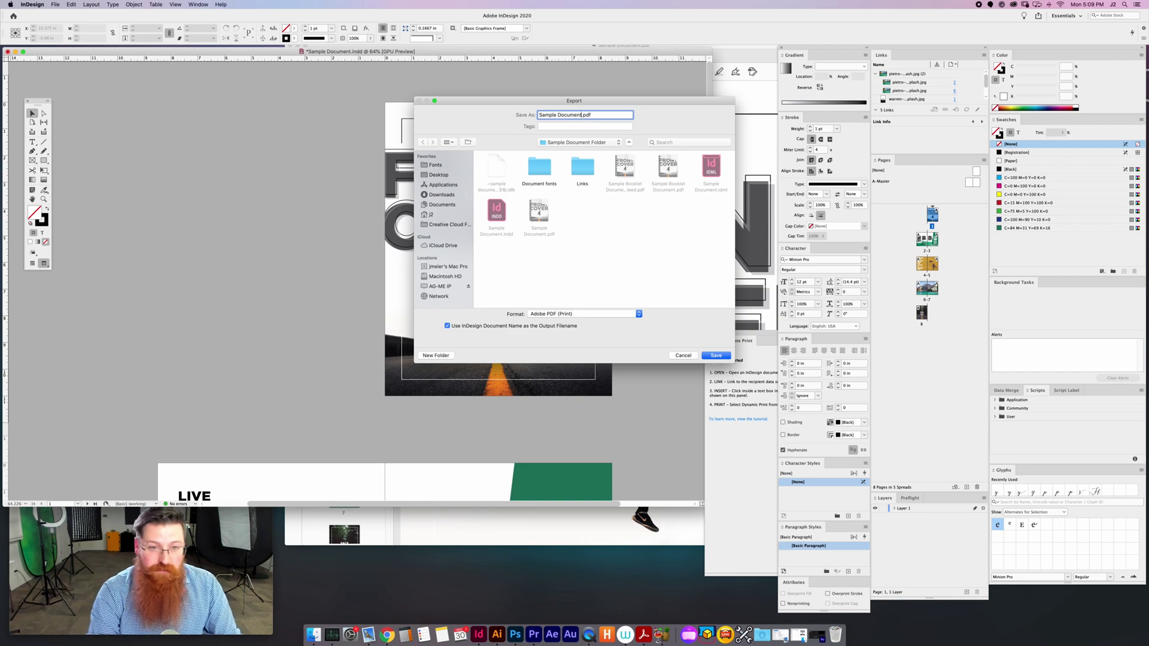
pyautogui.write('BOOKLET')
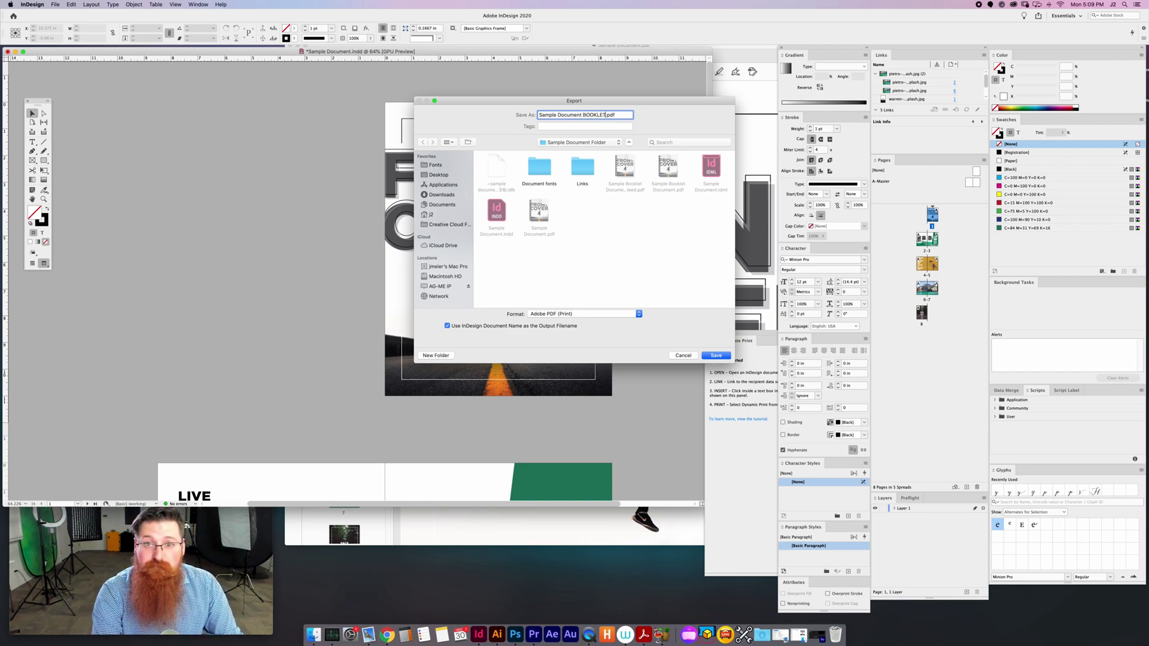
pyautogui.press('Return')
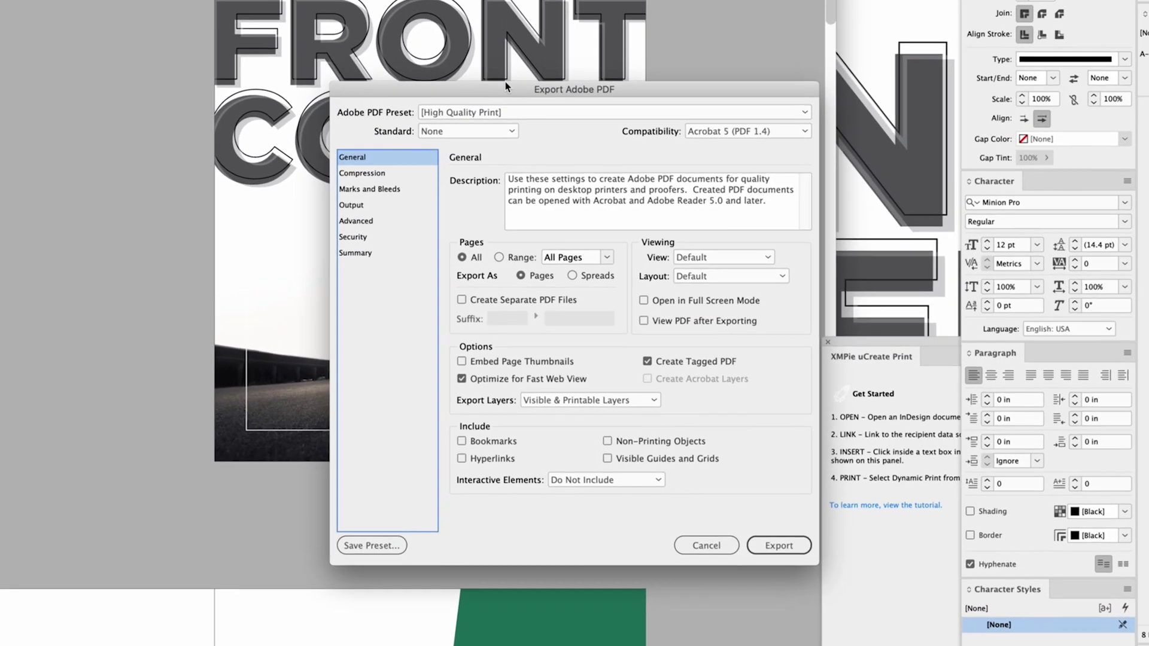
pyautogui.click(473, 113)
pyautogui.press('Escape')
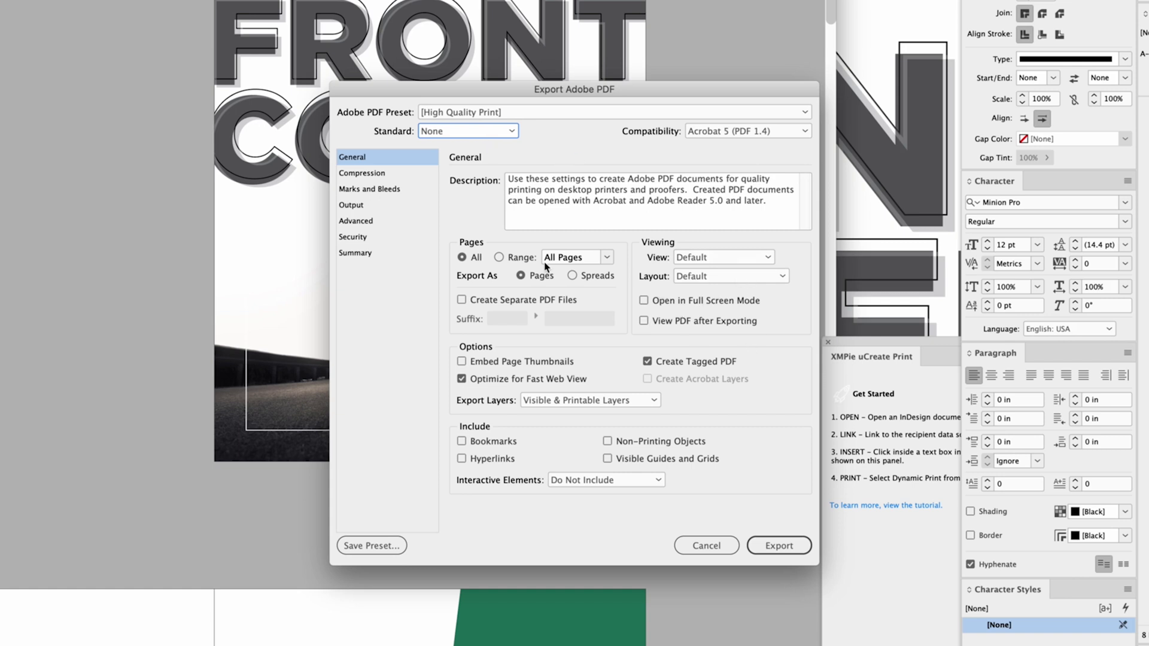
# Set the PDF's initial view to Fit Page in the Export Adobe PDF dialog.
pyautogui.click(731, 259)
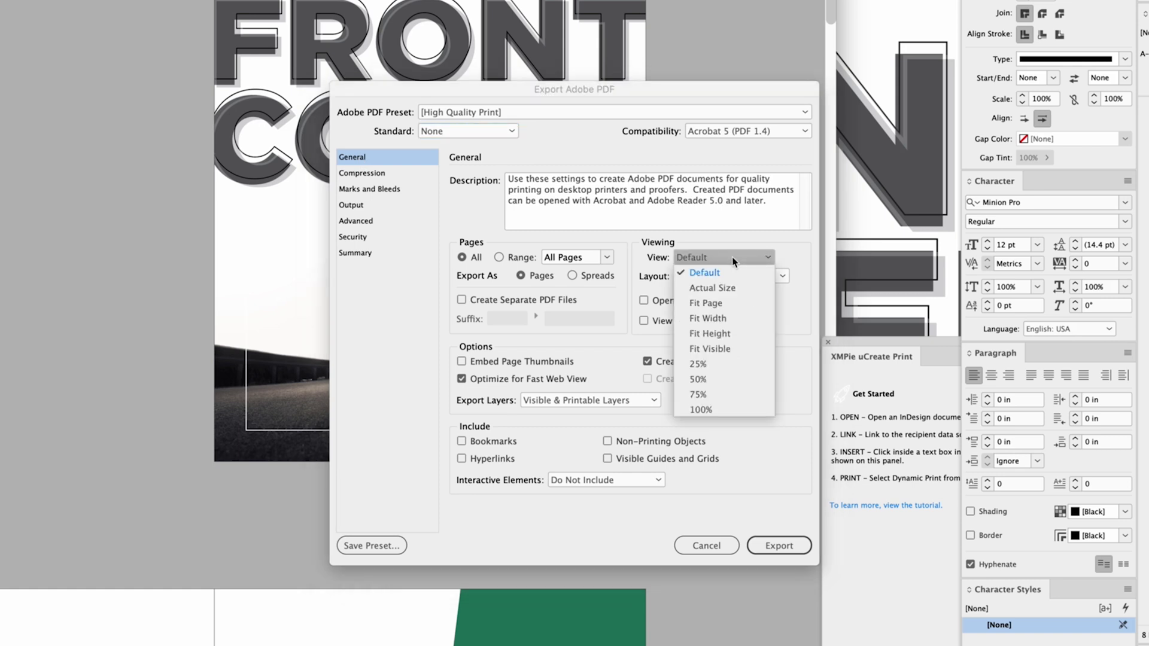
pyautogui.click(714, 256)
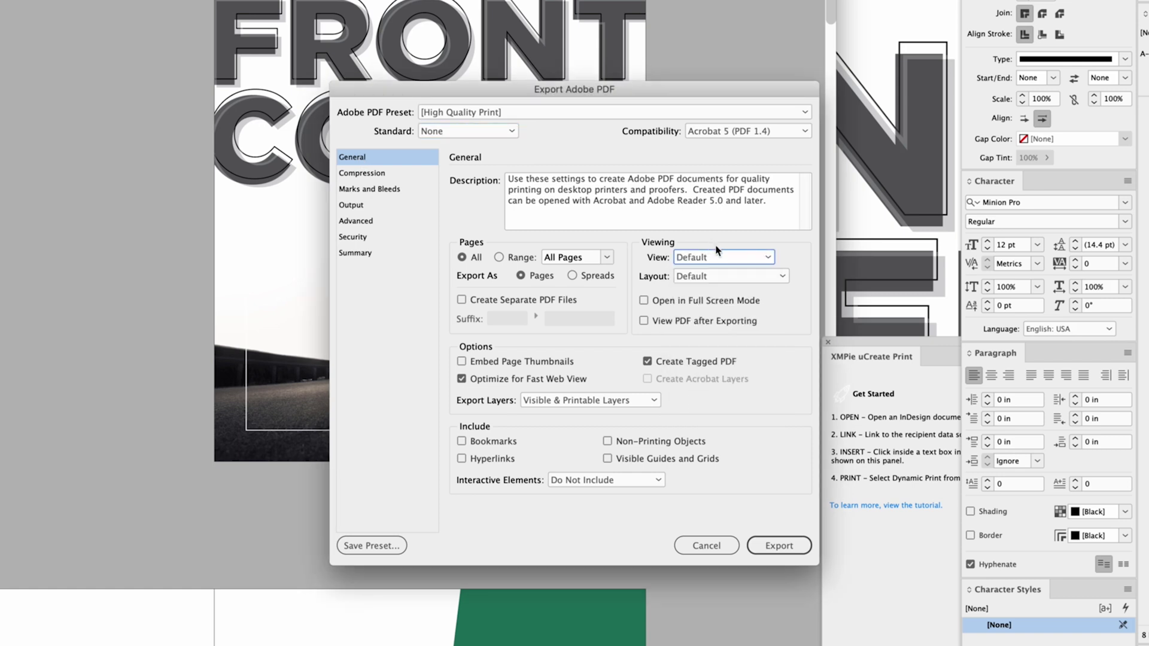
pyautogui.click(704, 282)
pyautogui.click(676, 274)
pyautogui.click(698, 262)
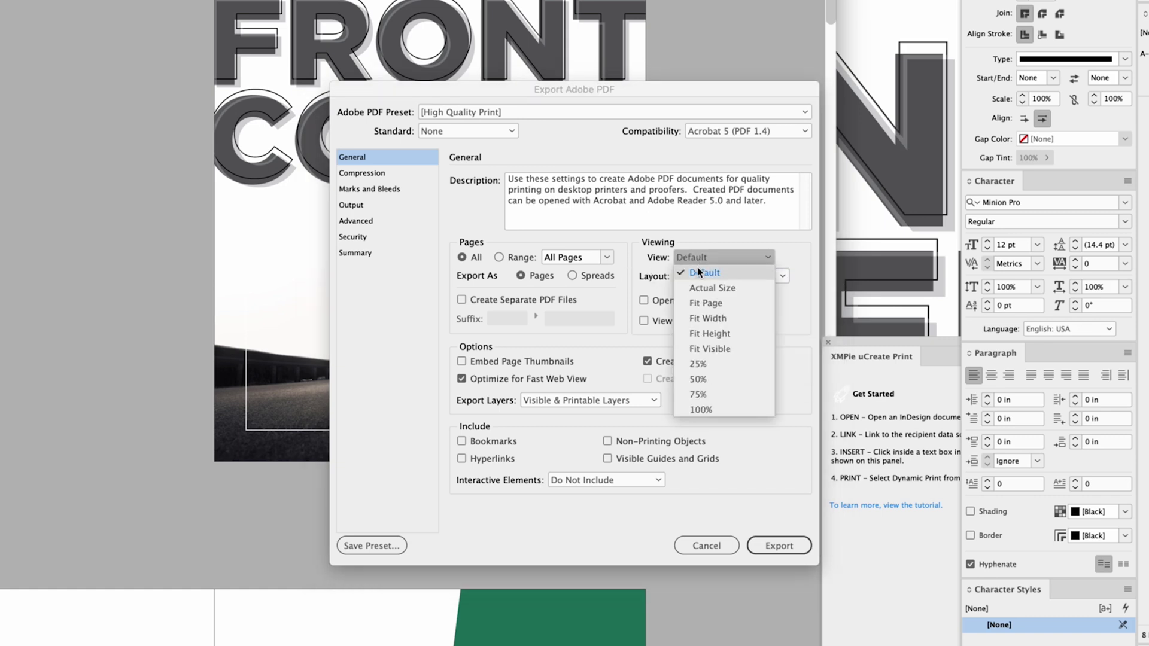
pyautogui.click(723, 303)
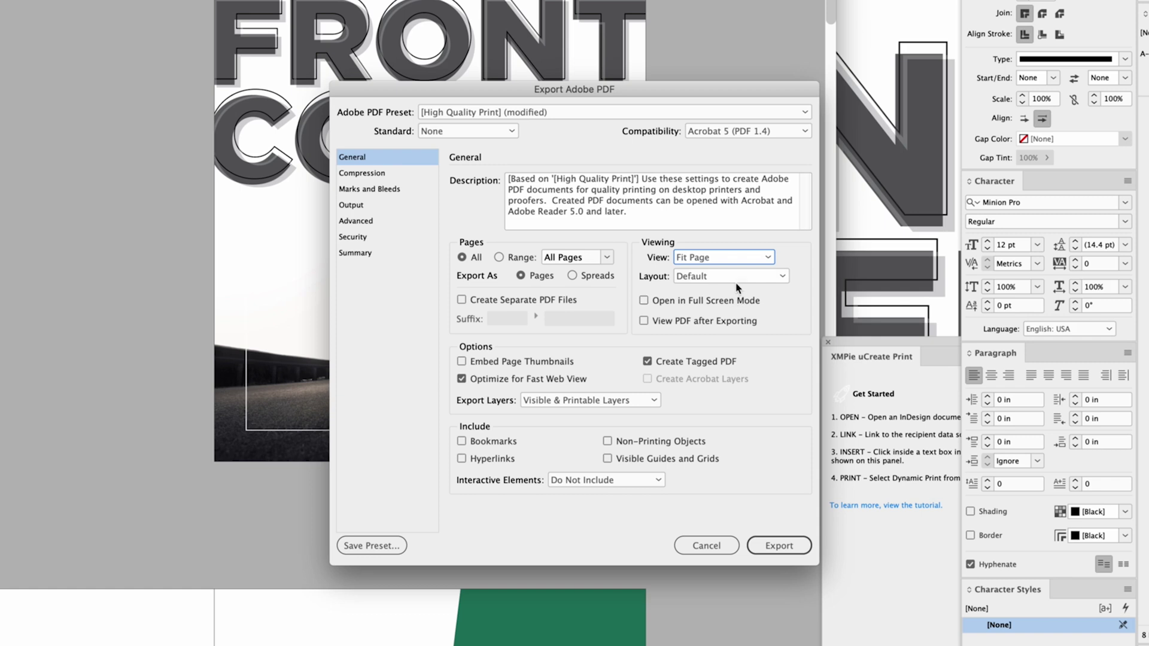
pyautogui.click(717, 283)
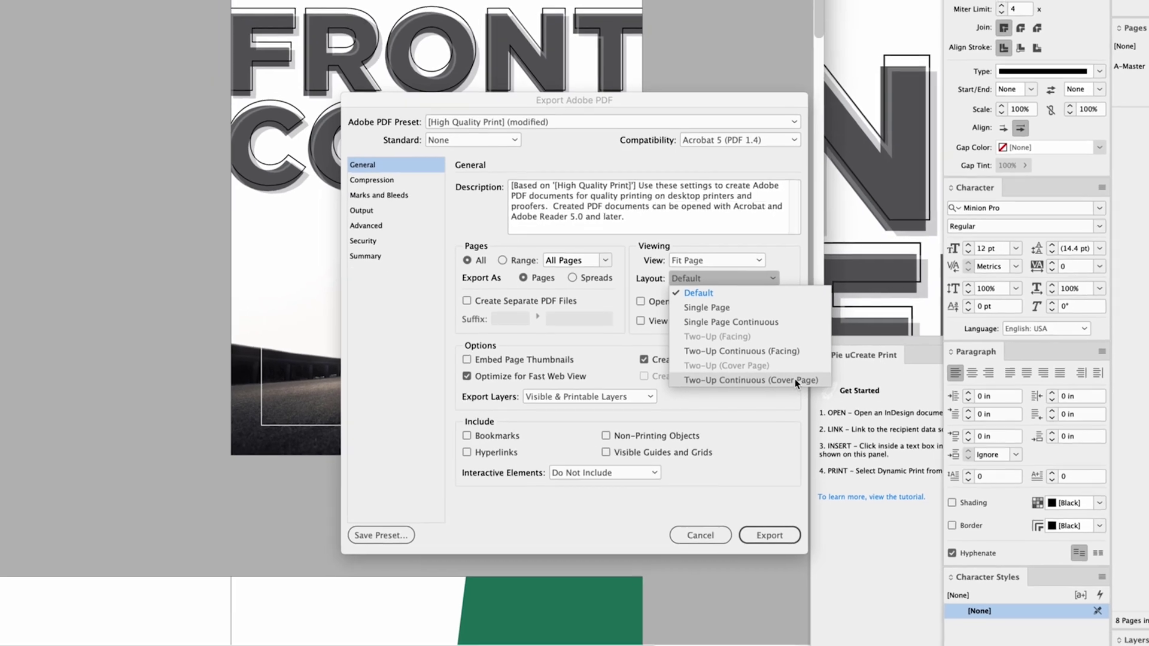
# Choose Two-Up Continuous (Cover Page) as the PDF's page layout.
pyautogui.click(796, 382)
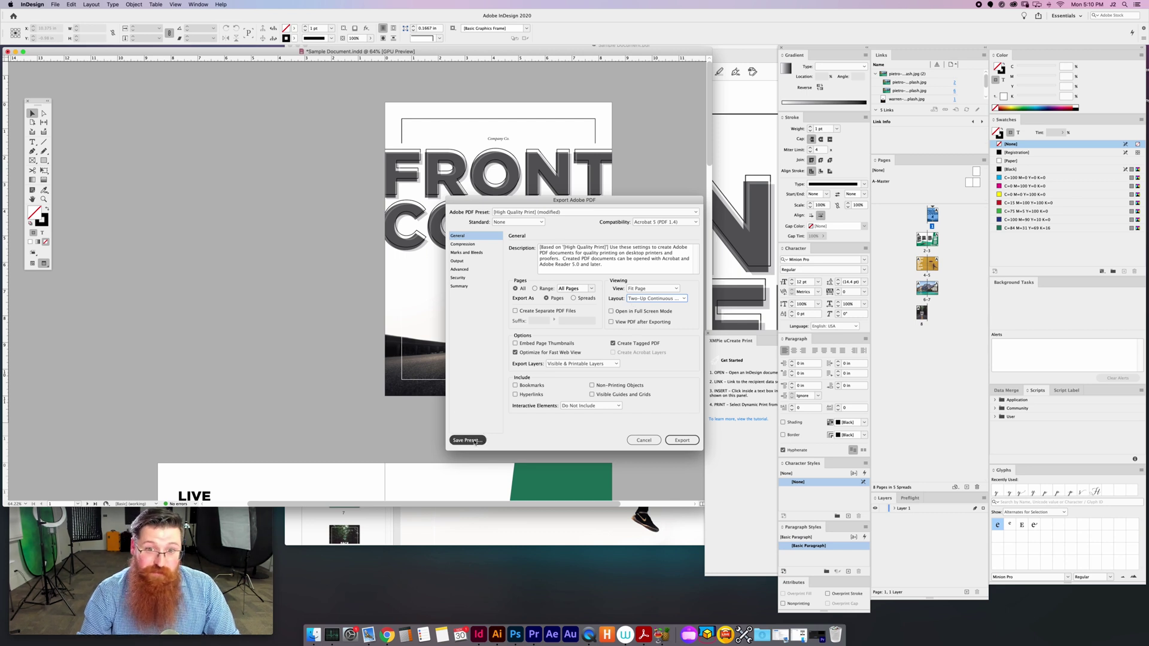
# Export the PDF, then open Sample Document BOOKLET.pdf from Sample Document Folder in Finder.
pyautogui.click(681, 441)
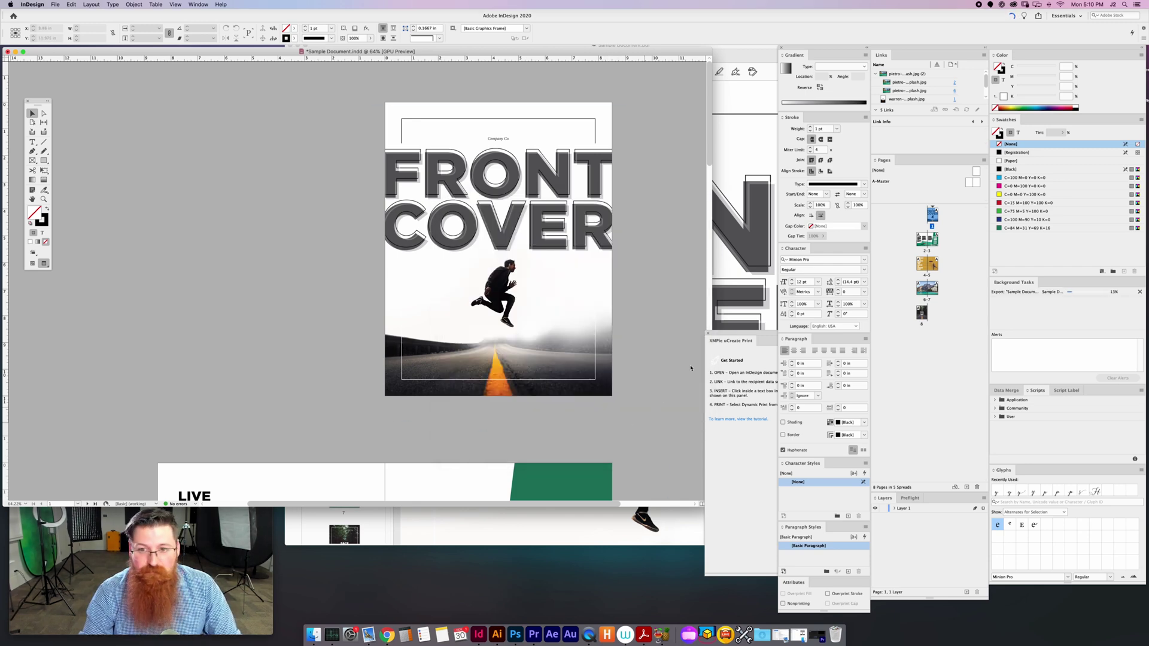
pyautogui.hotkey('ctrl', 'Up')
pyautogui.click(1048, 182)
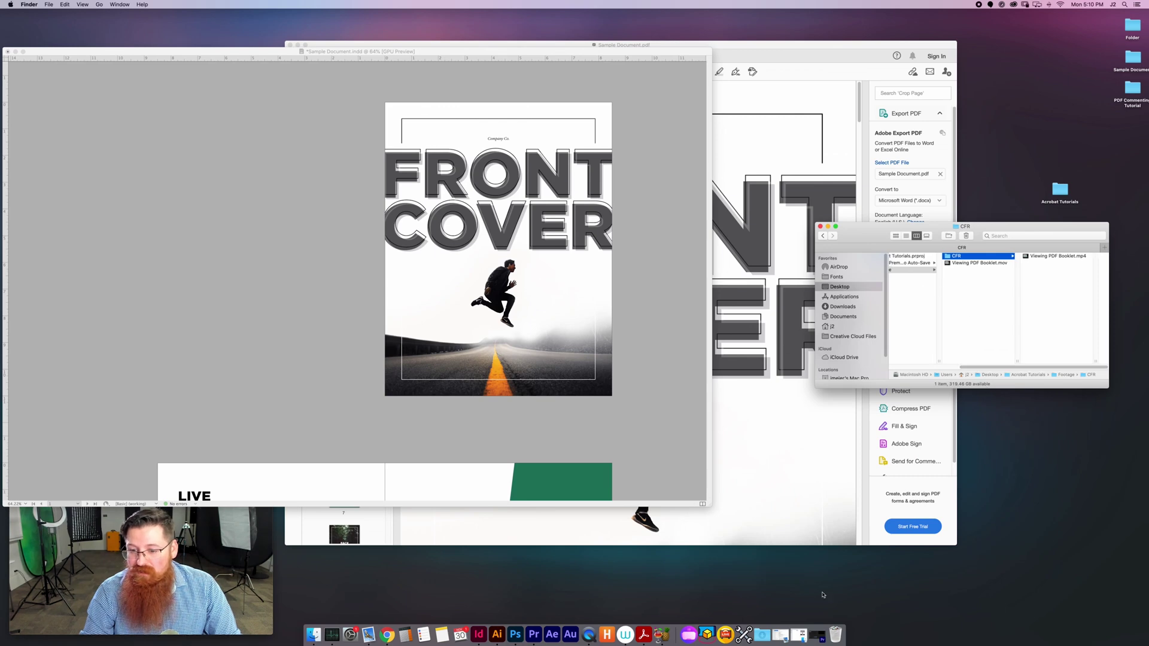
pyautogui.click(797, 628)
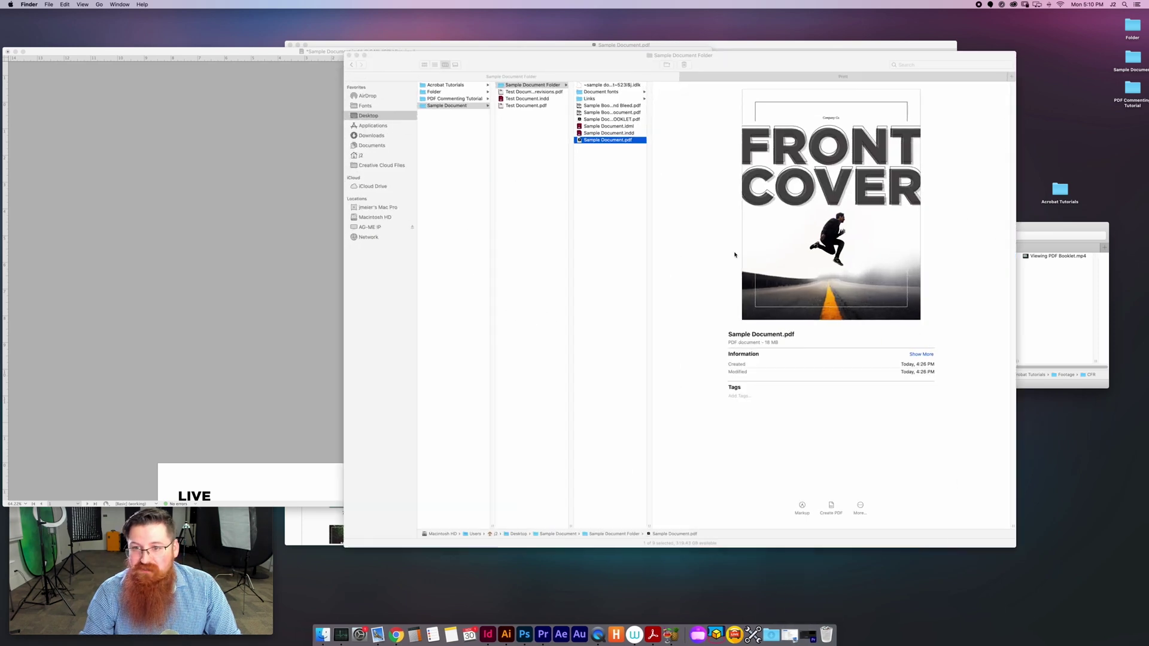
pyautogui.click(608, 119)
pyautogui.doubleClick(578, 120)
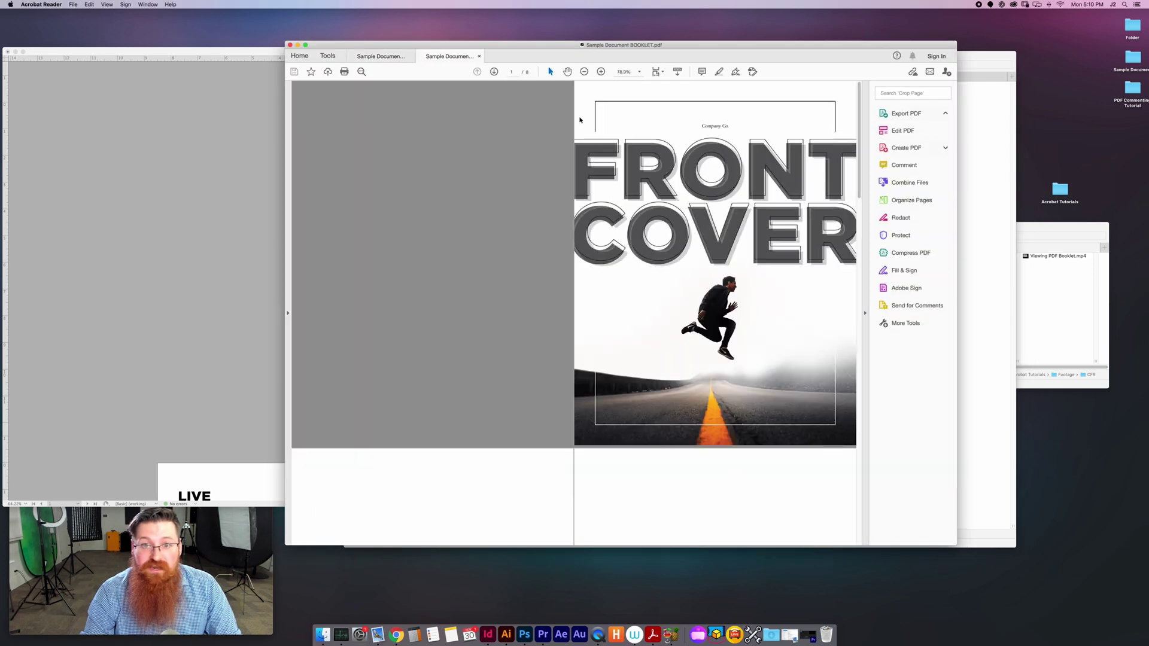
pyautogui.moveTo(539, 44)
pyautogui.mouseDown()
pyautogui.moveTo(383, 46)
pyautogui.moveTo(528, 42)
pyautogui.mouseUp()
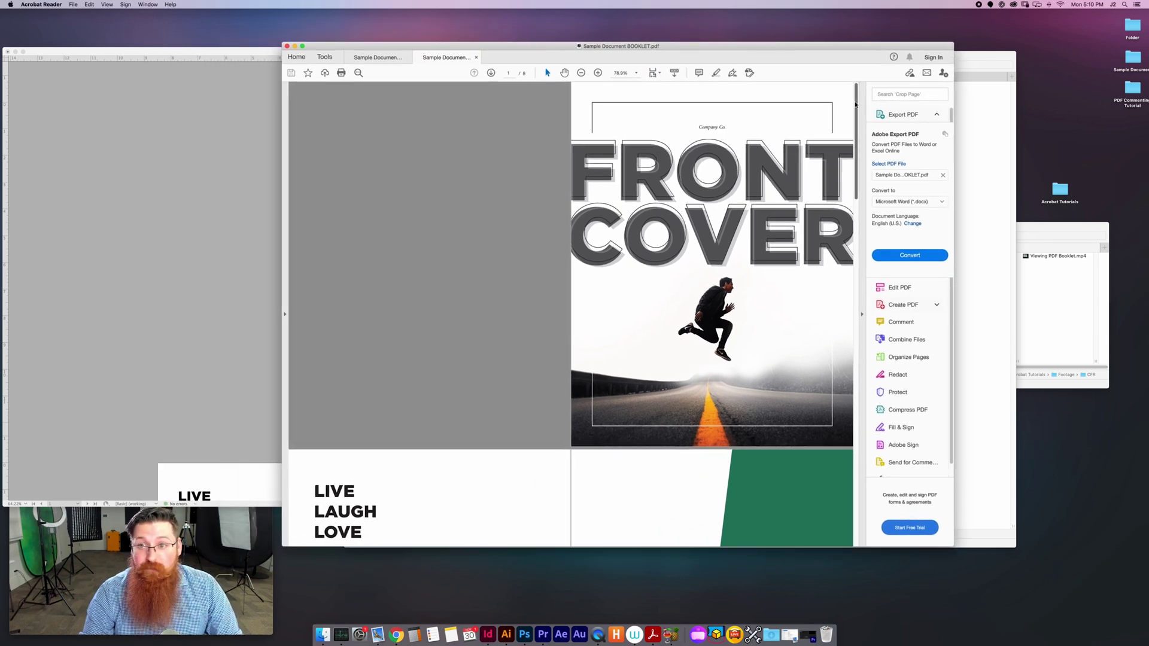
pyautogui.moveTo(857, 106); pyautogui.dragTo(843, 184)
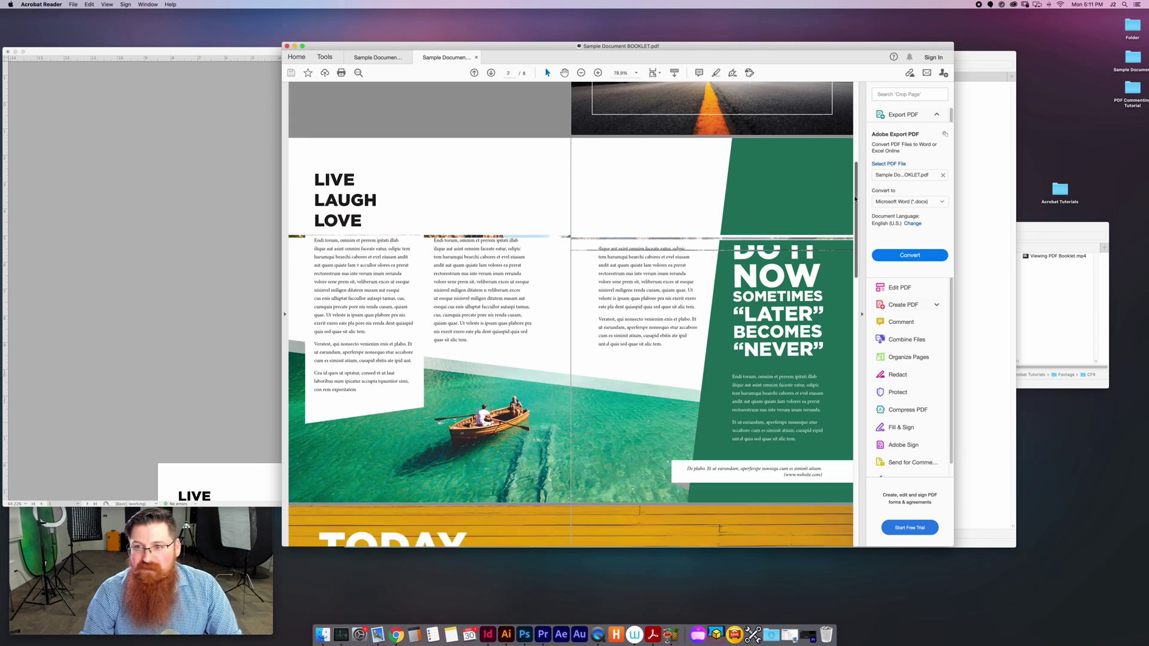
pyautogui.moveTo(856, 199); pyautogui.dragTo(837, 413)
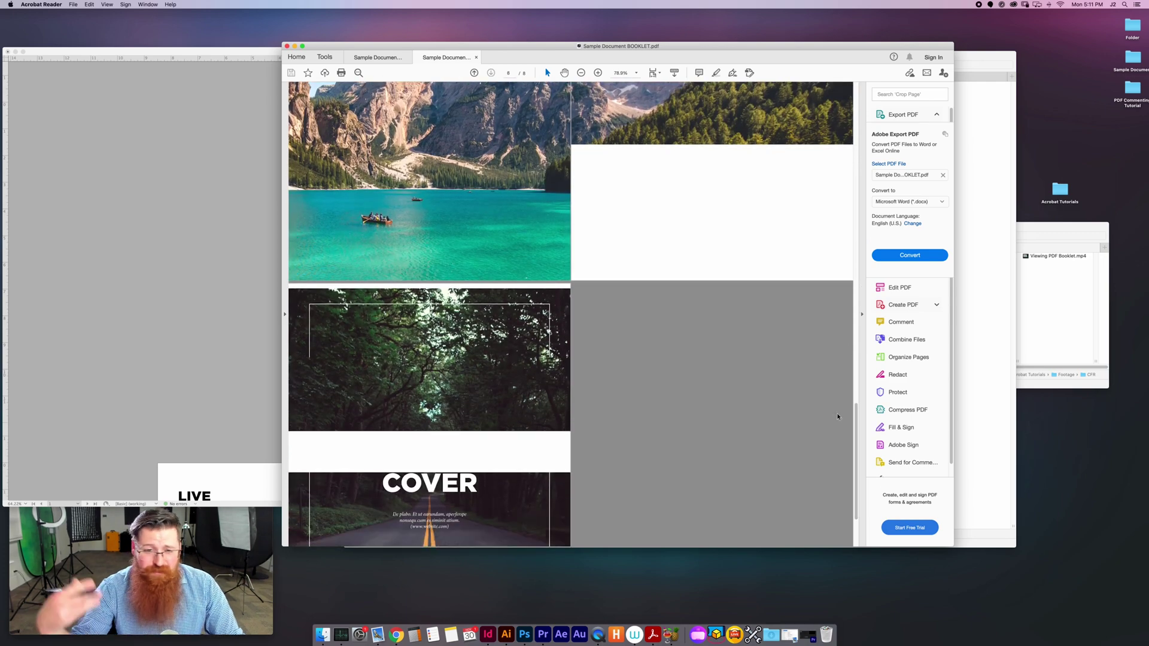
pyautogui.moveTo(855, 415); pyautogui.dragTo(832, 66)
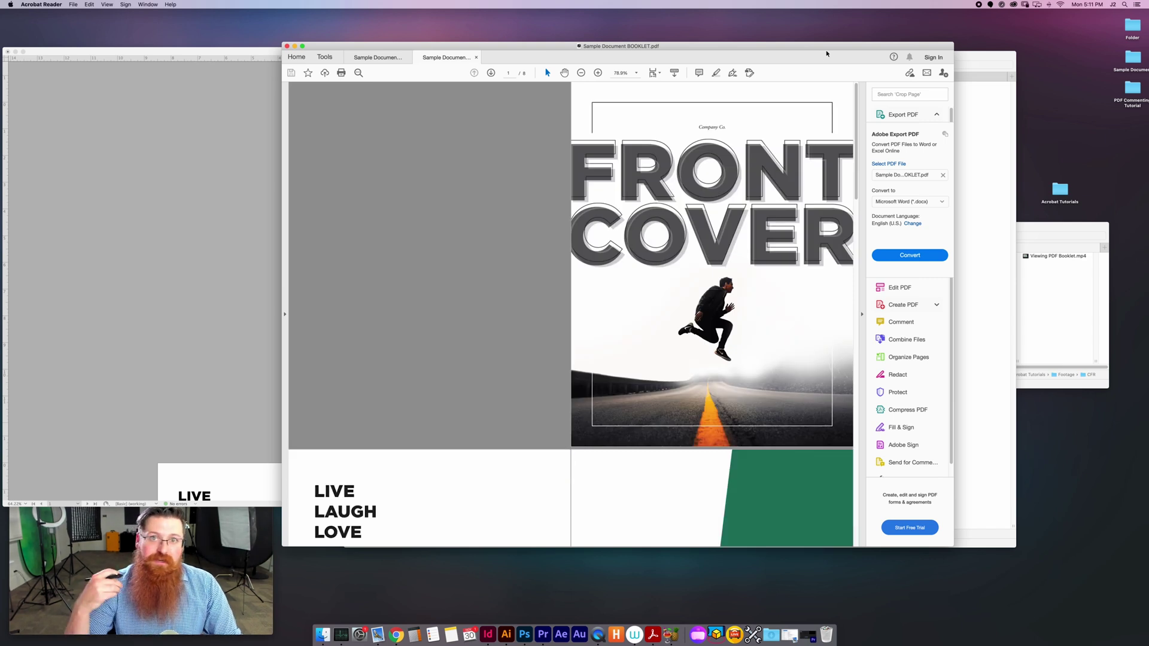